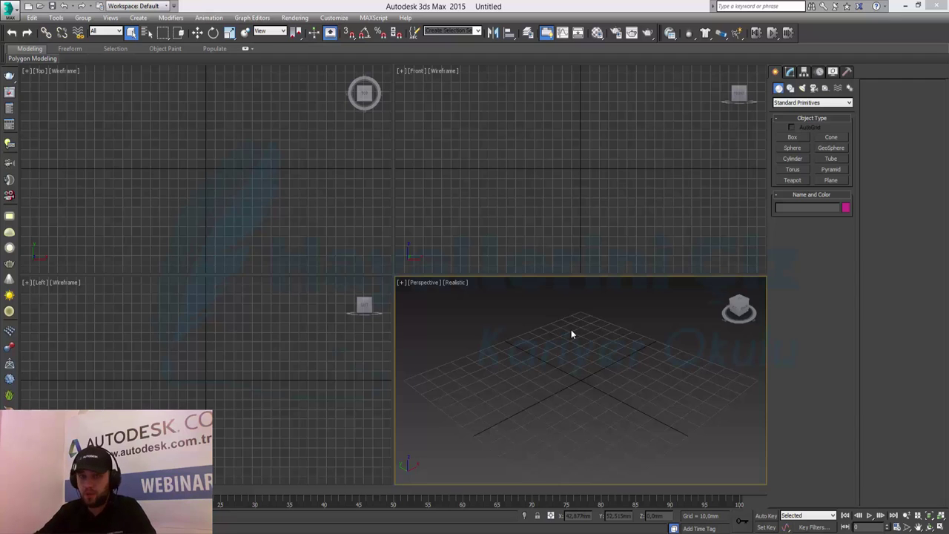
Step: Create a roughly 41×38×48.5 box, Box001, then maximize and centre the Perspective view on it
left_click(793, 137)
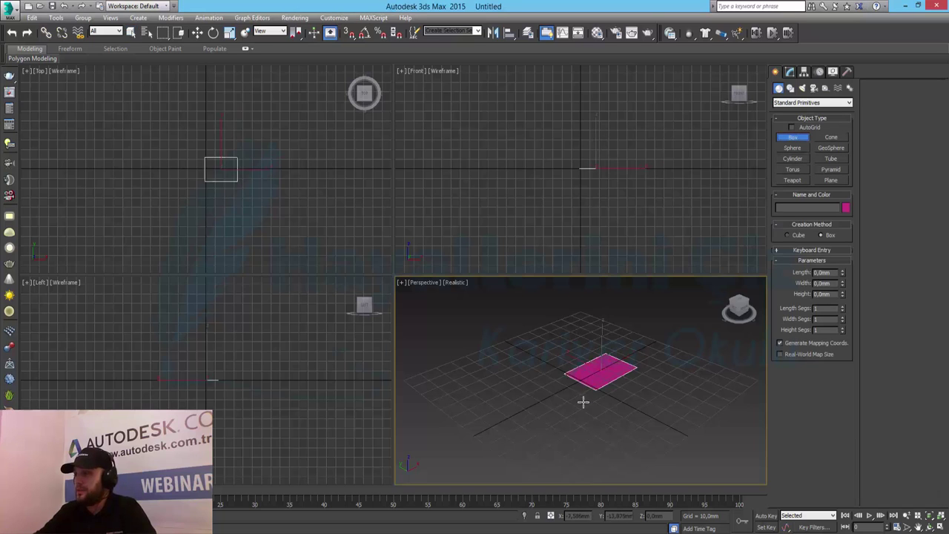
left_click_drag(607, 354, 584, 419)
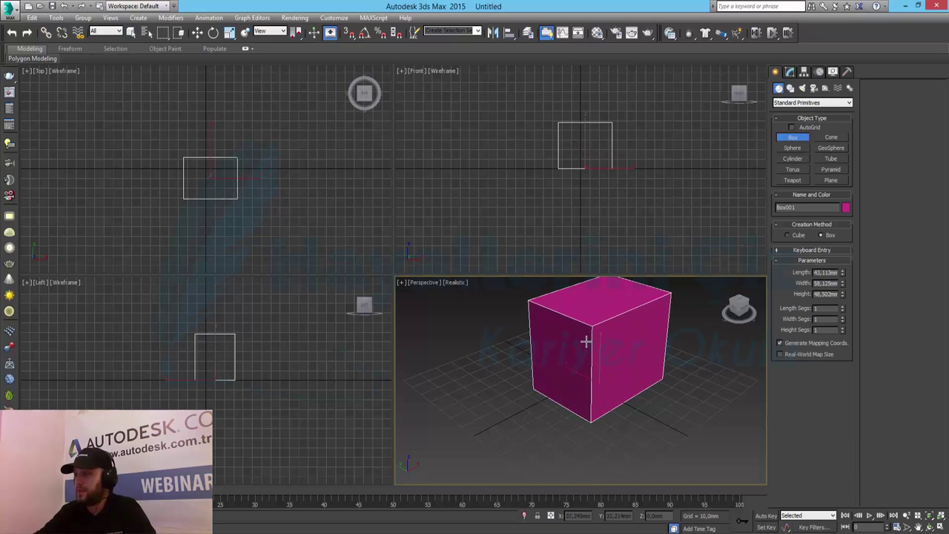
left_click(586, 342)
key("alt+w")
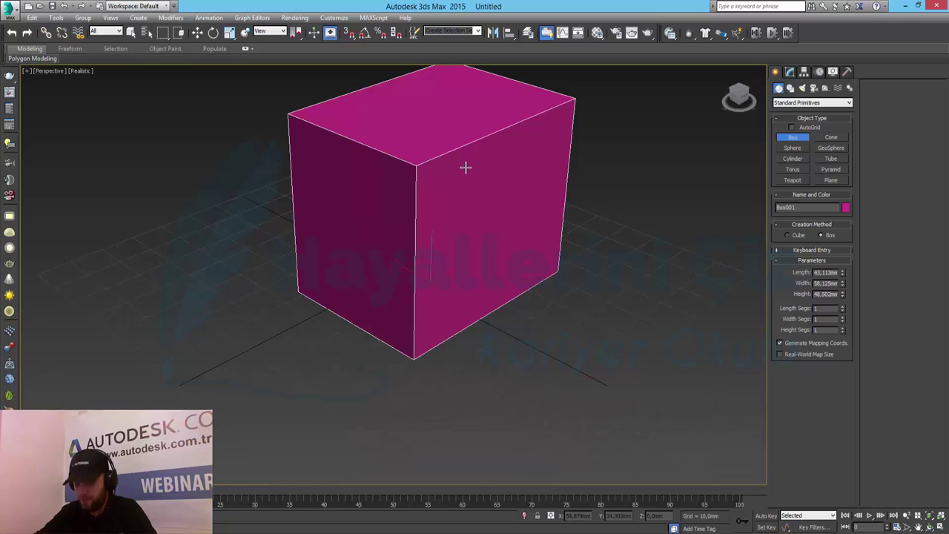
mouse_move(456, 182)
middle_mouse_down()
mouse_move(425, 216)
mouse_move(435, 227)
mouse_move(432, 269)
mouse_move(377, 214)
mouse_move(454, 234)
mouse_move(413, 223)
mouse_move(423, 259)
middle_mouse_up()
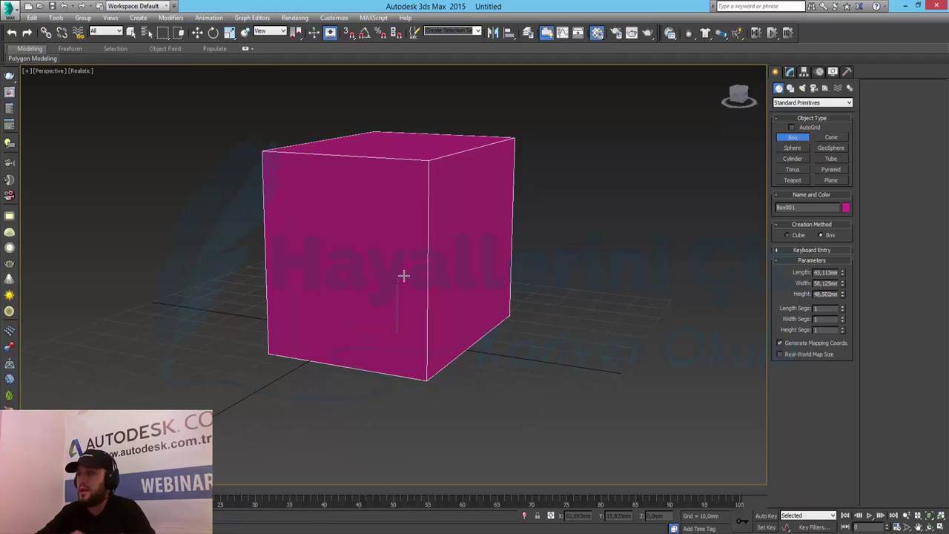
Step: Open the Material Editor with M and move it to the right, clear of the box
key("m")
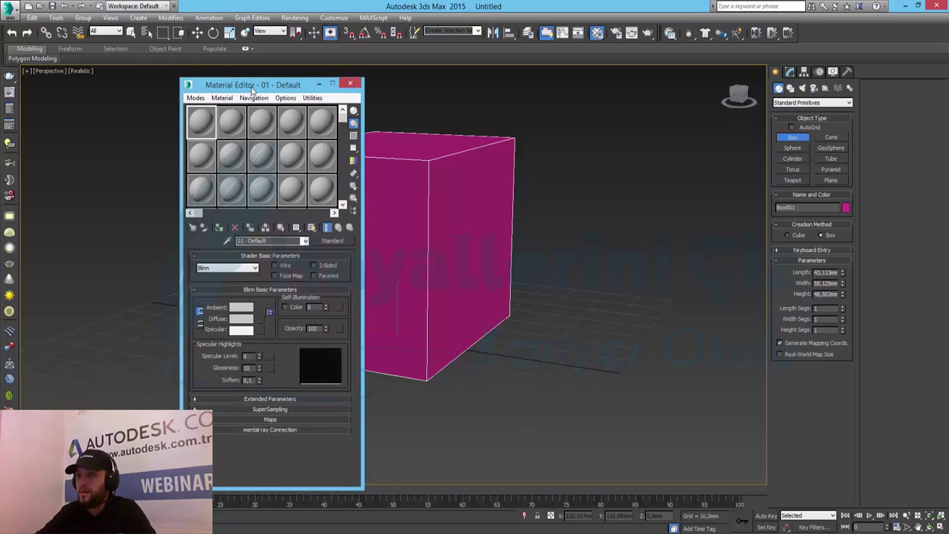
left_click_drag(259, 89, 635, 105)
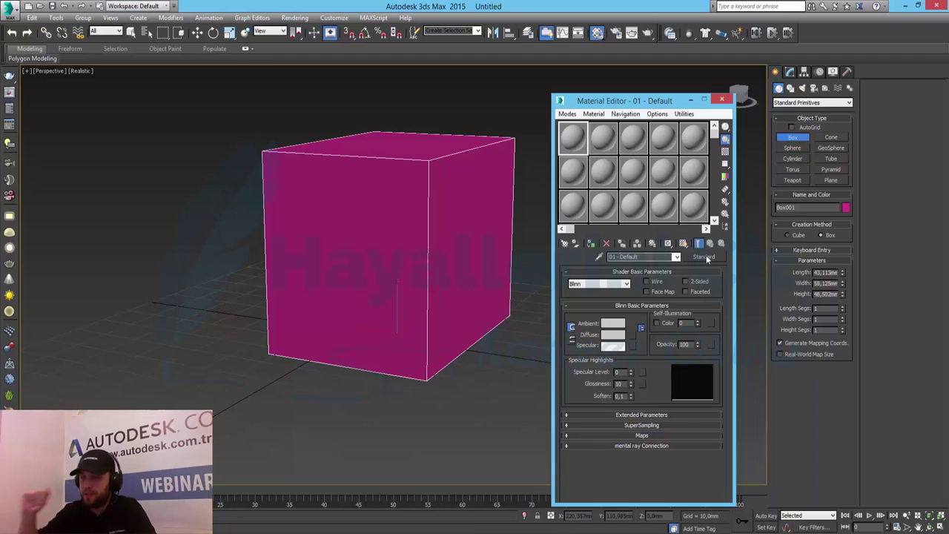
Step: Load the Desktop Platin-Cay-Fincan-Set JPG as the diffuse Bitmap and assign the material to the box
left_click(632, 336)
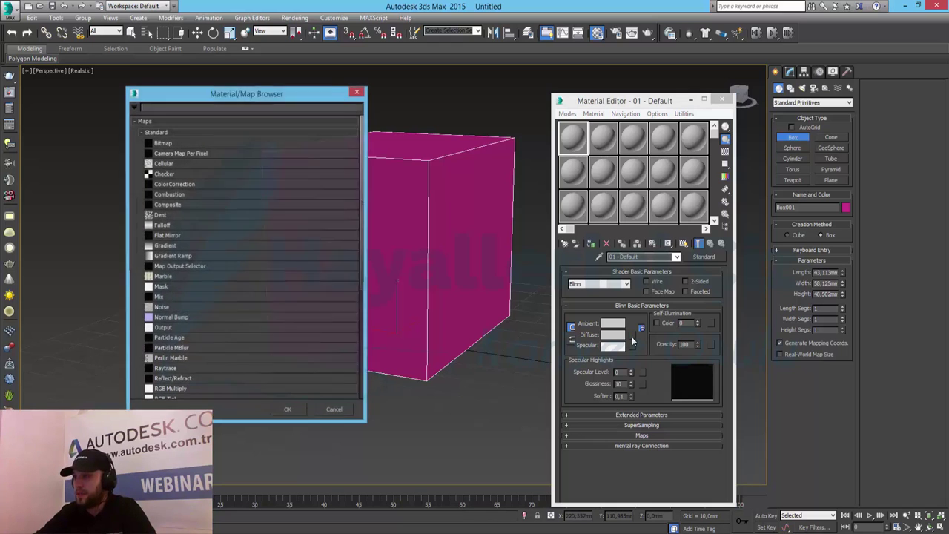
key("Escape")
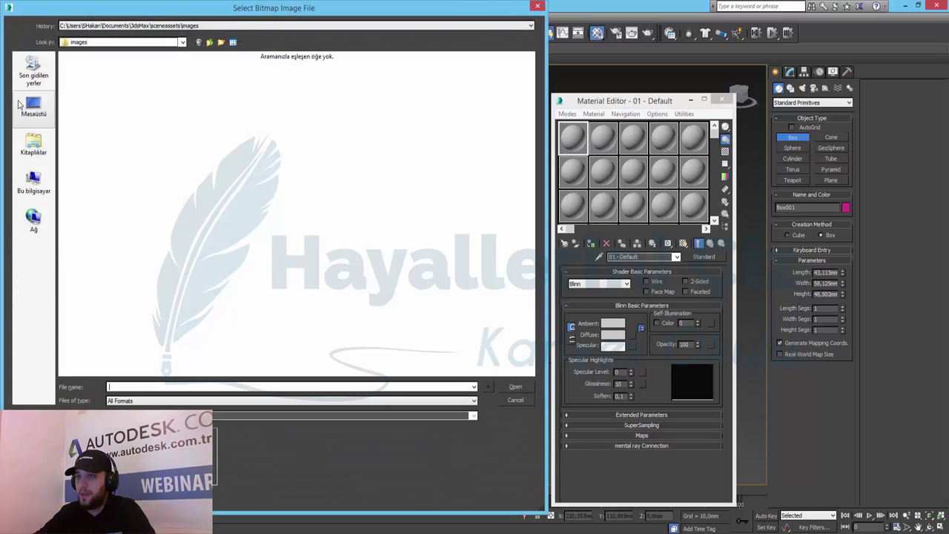
left_click(34, 108)
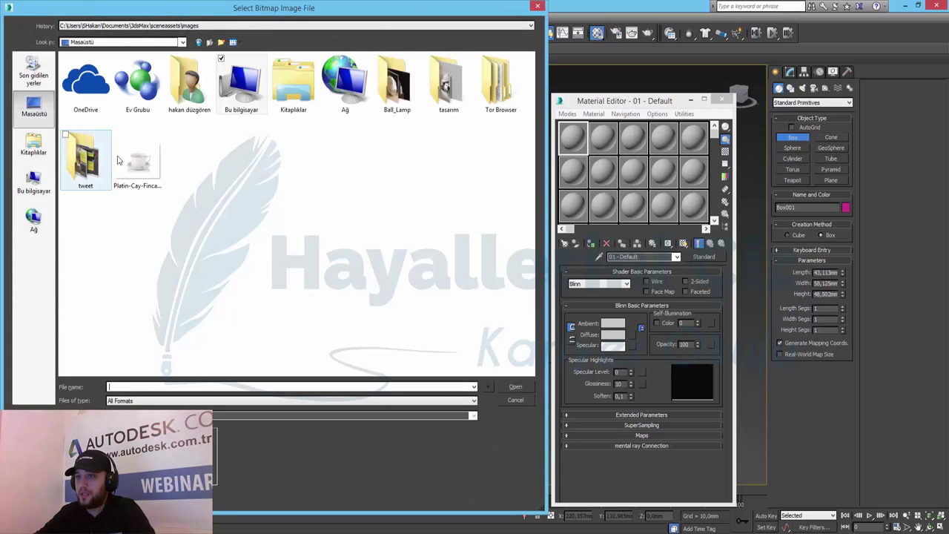
double_click(144, 179)
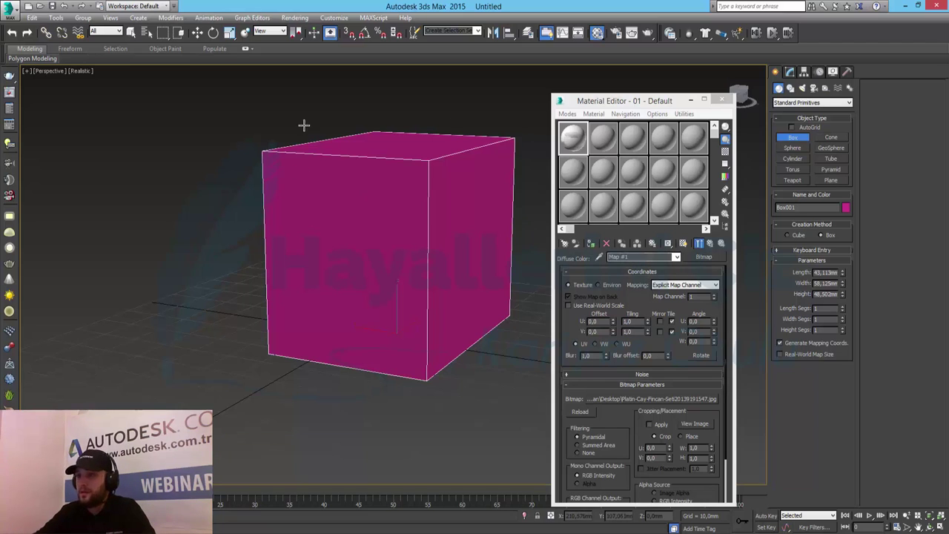
left_click(195, 33)
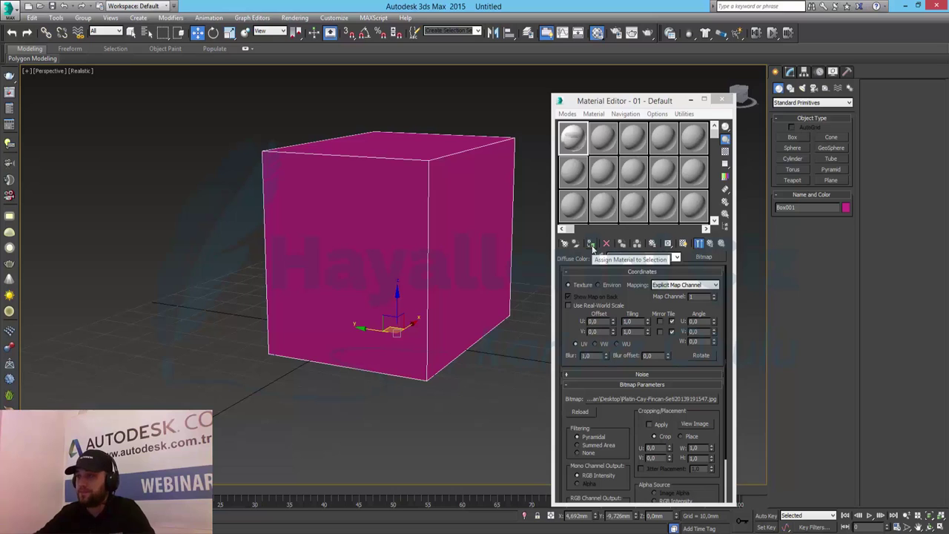
left_click(591, 245)
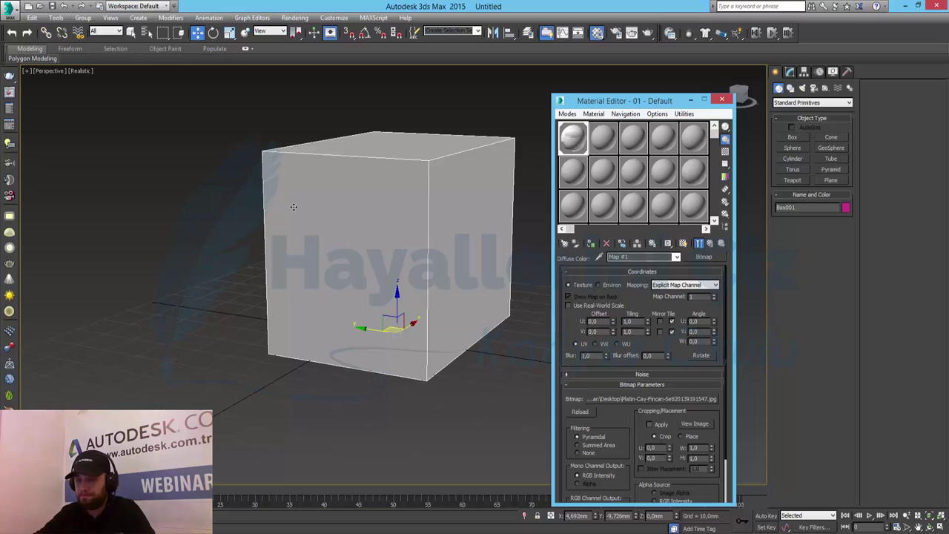
Step: Return from the Map #1 bitmap settings to the 01 - Default Blinn parameters
left_click(710, 244)
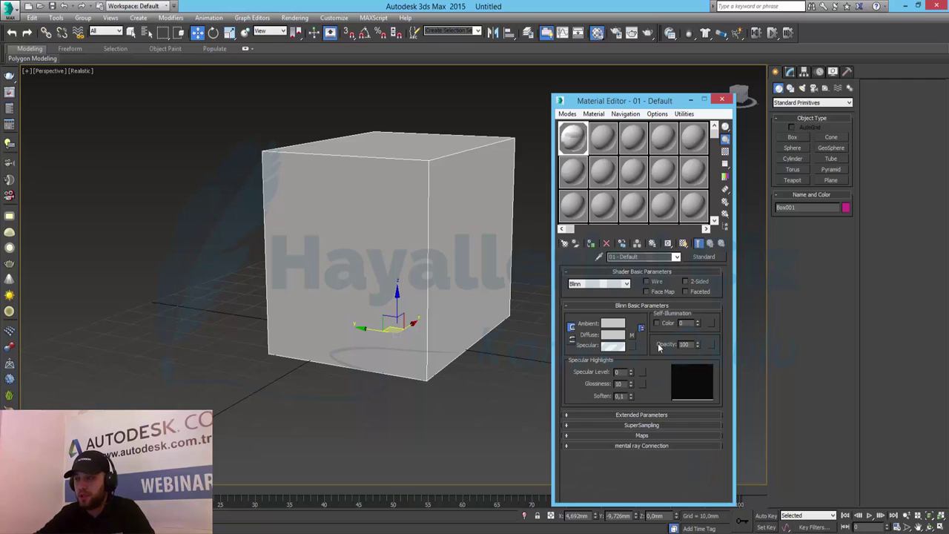
left_click(631, 336)
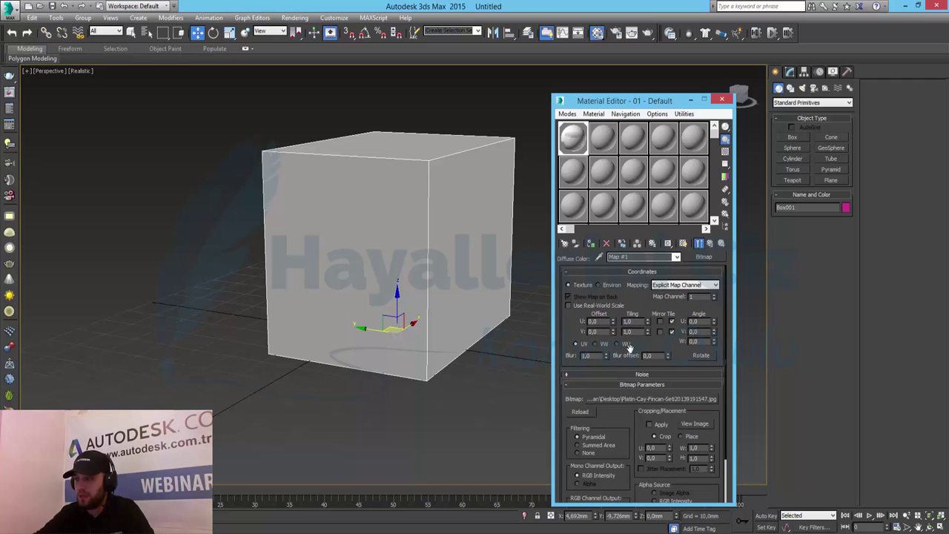
left_click(710, 245)
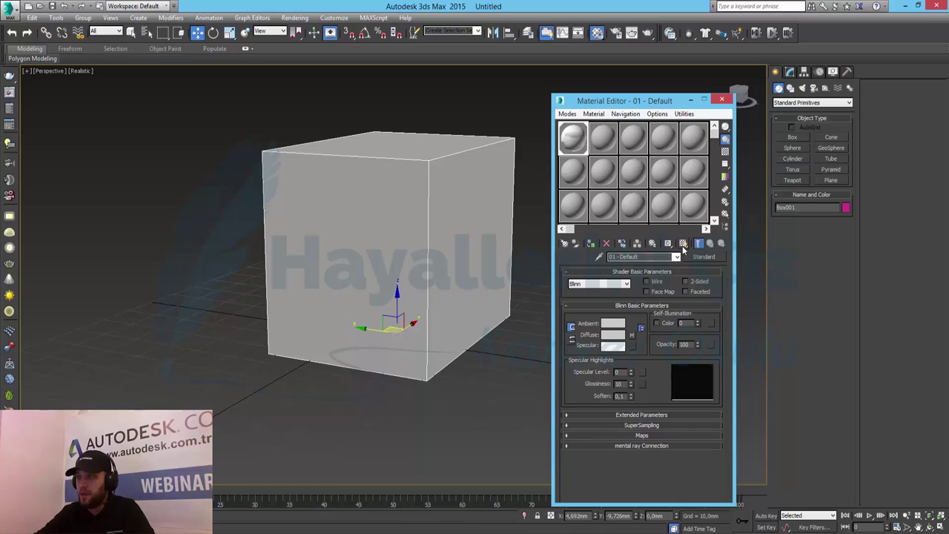
Step: Enable Show Shaded Material in Viewport so the tea cup image appears on every box face
left_click(682, 244)
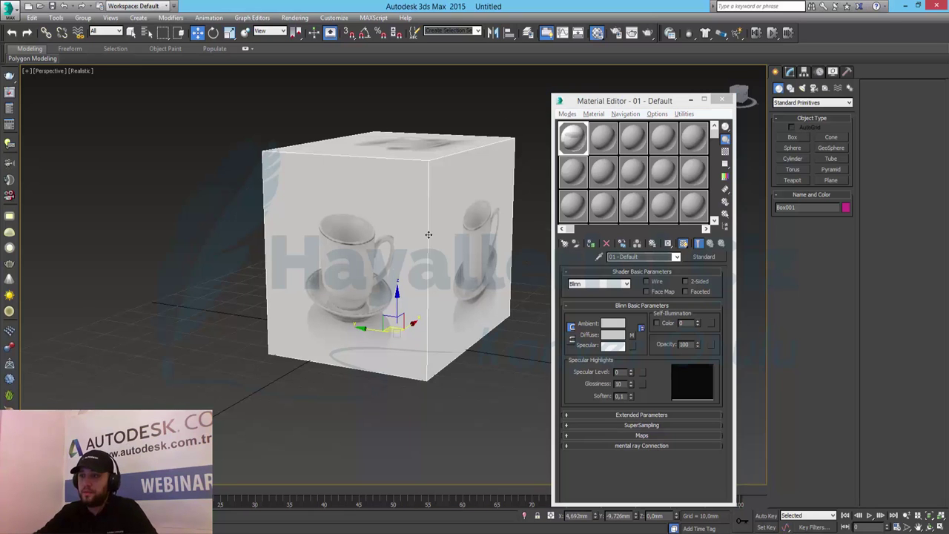
mouse_move(426, 226)
middle_mouse_down("alt")
mouse_move(434, 250)
mouse_move(341, 245)
mouse_move(346, 273)
mouse_move(472, 245)
mouse_move(445, 190)
mouse_move(396, 281)
middle_mouse_up("alt")
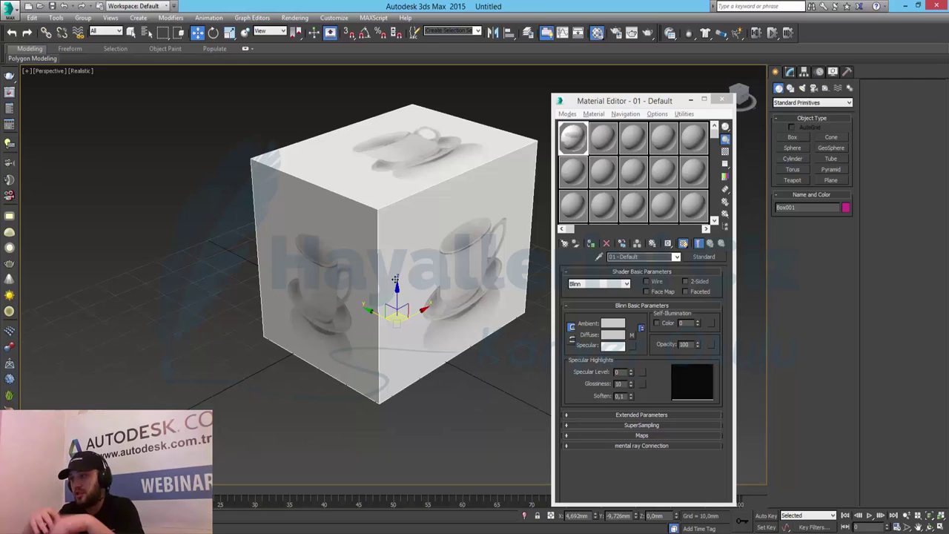
left_click(683, 243)
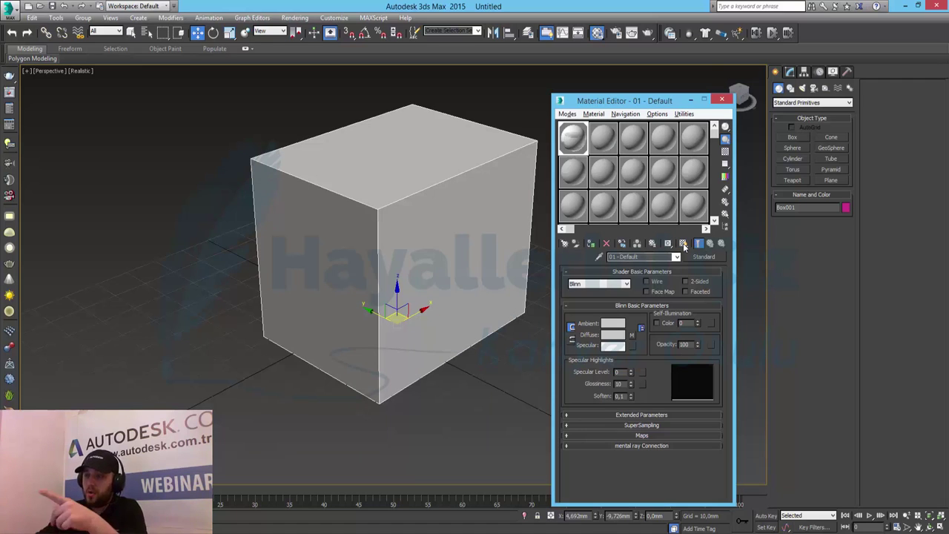
left_click(683, 244)
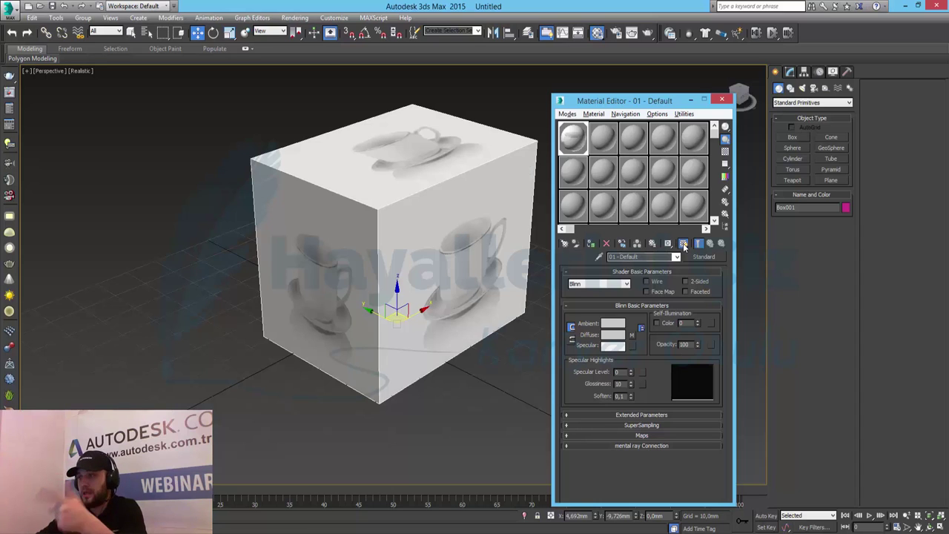